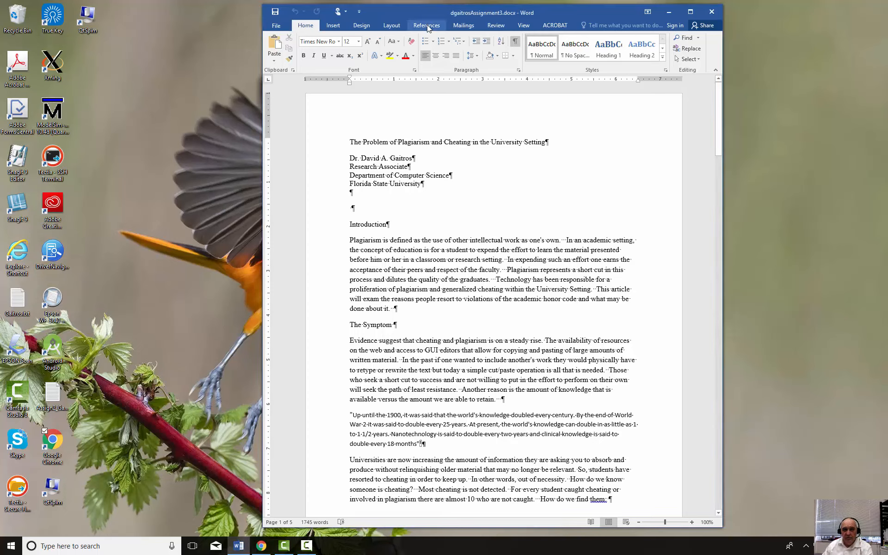
Create a new Book source in the Source Manager and enter the author's last and first name.
click(426, 26)
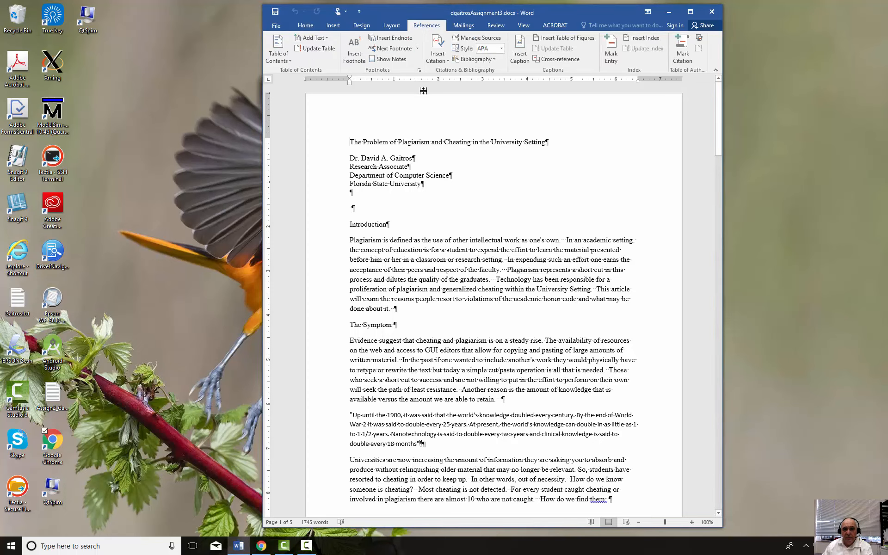
click(494, 42)
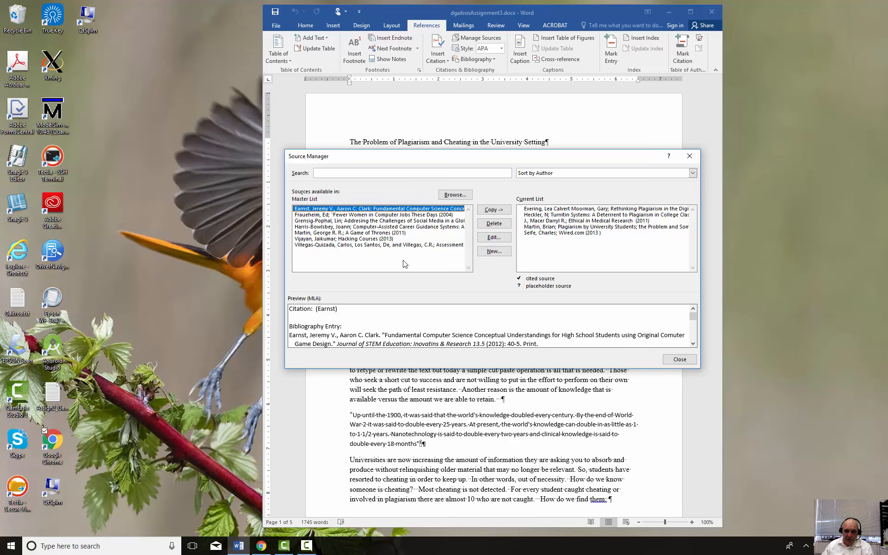
click(495, 252)
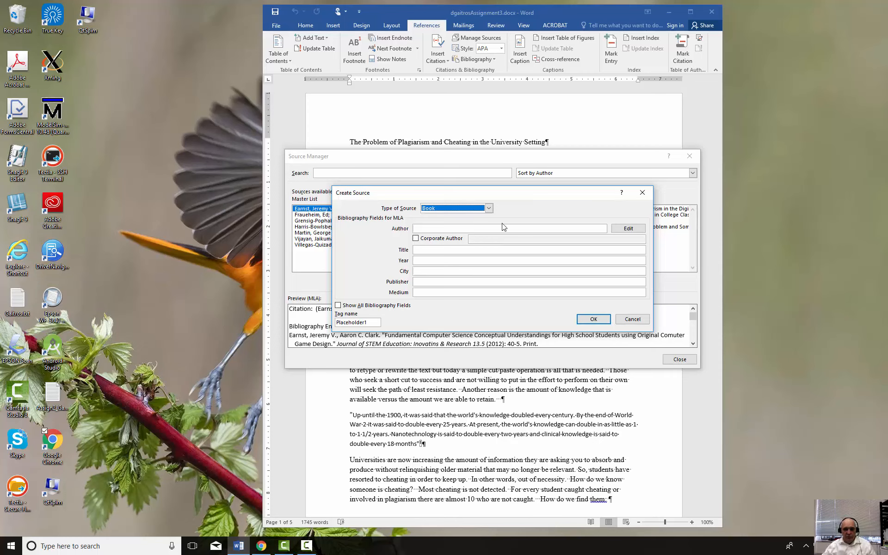
click(450, 228)
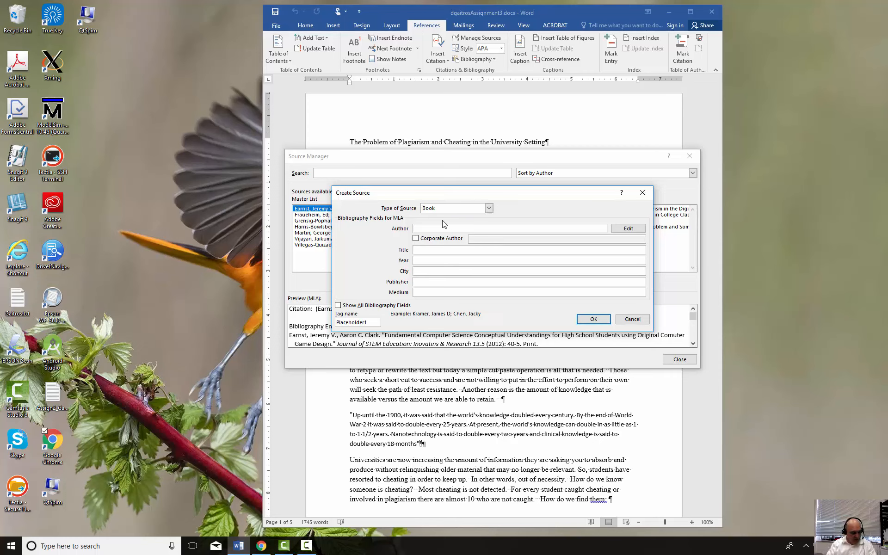
text(Somme)
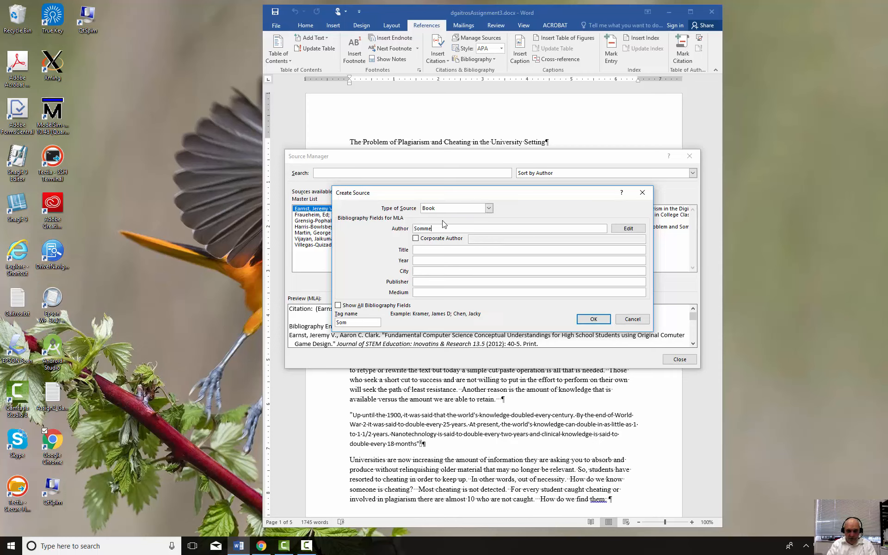
text(rville, Ian)
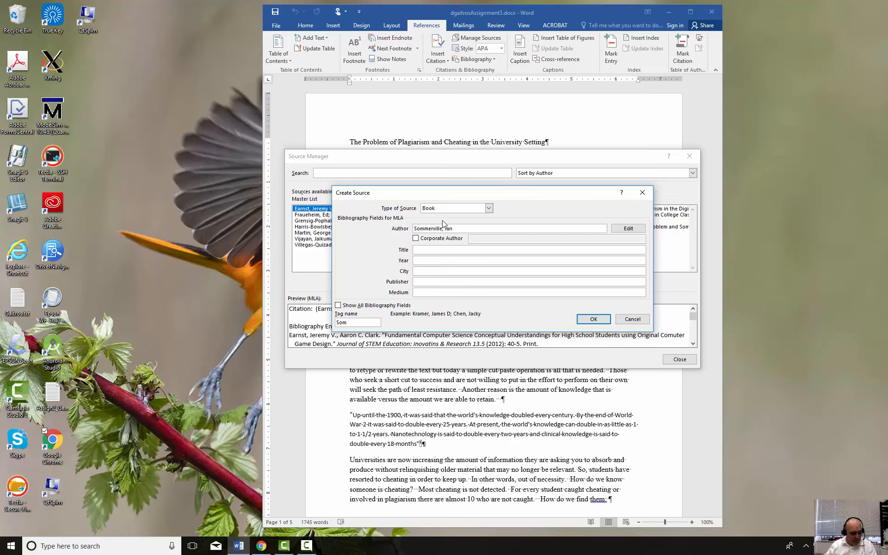
Set the new source's title to "Software Engineering, Tenth Edition".
click(424, 249)
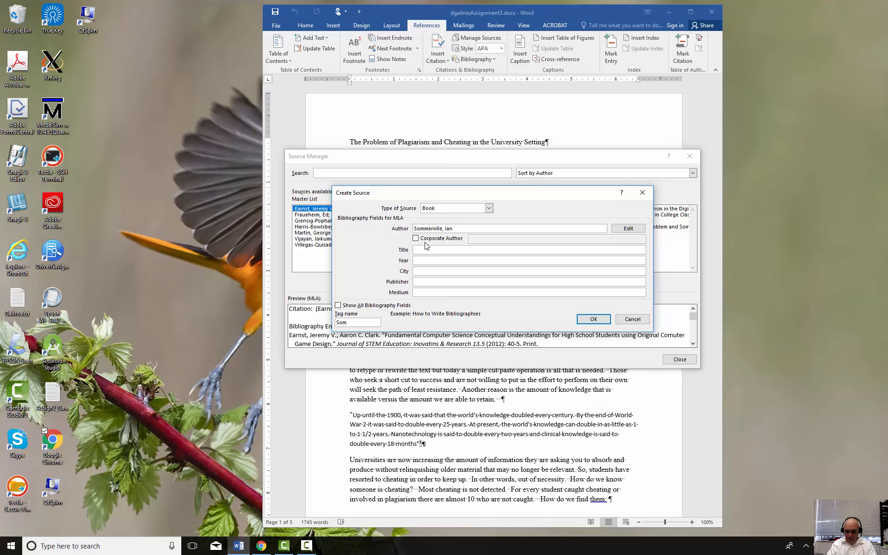
text(Software engin)
key(BackSpace)
key(BackSpace)
key(BackSpace)
key(BackSpace)
key(BackSpace)
text(Engineering,)
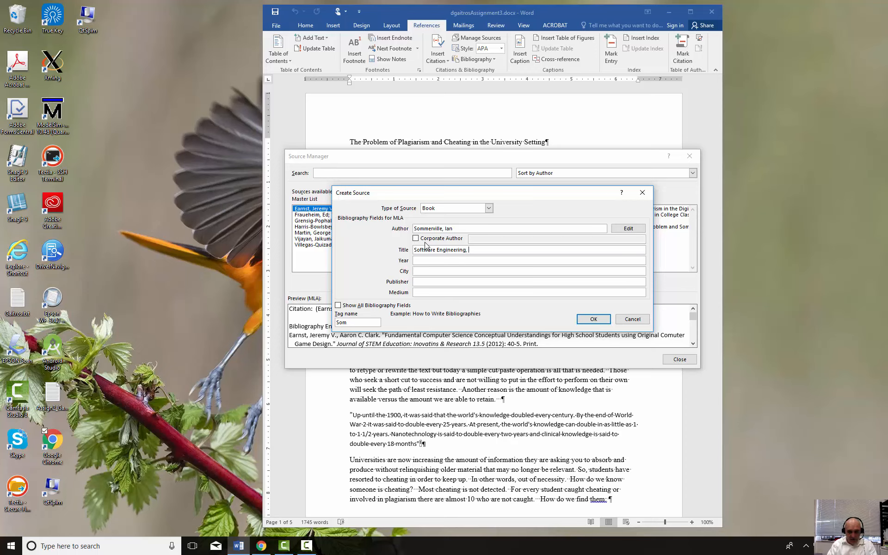
text( Tenth Edition)
key(Tab)
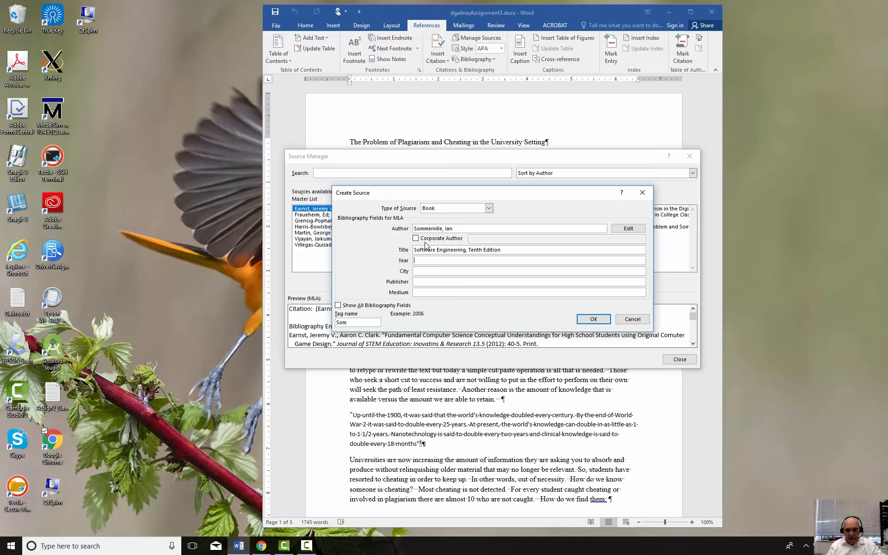
Fill in the book's publication details: year 2016, city New York, publisher Pearson and medium Hard Copy.
text(2016)
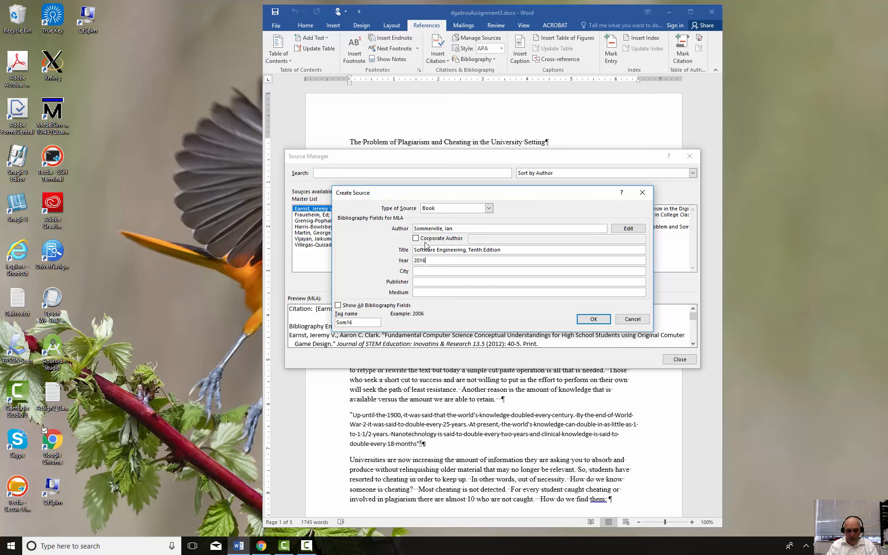
key(Tab)
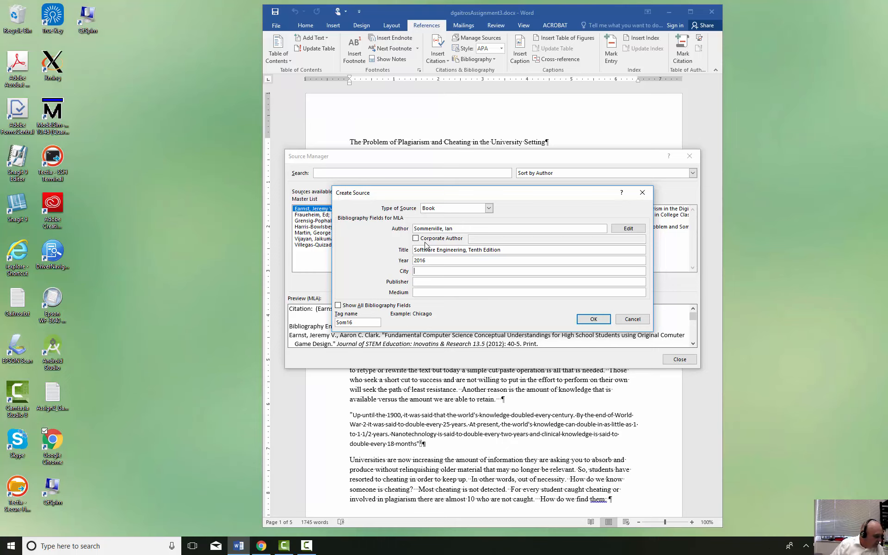
text(New)
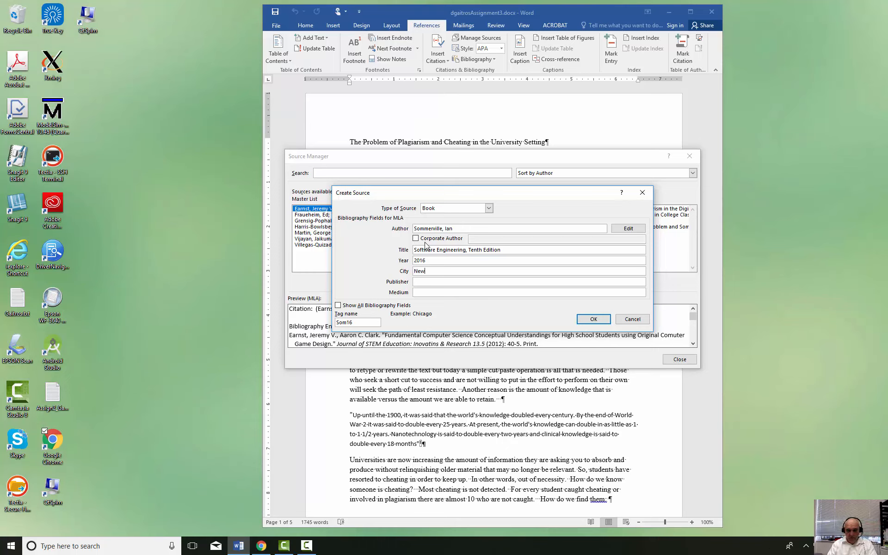
text( York)
key(Tab)
text(Pearson)
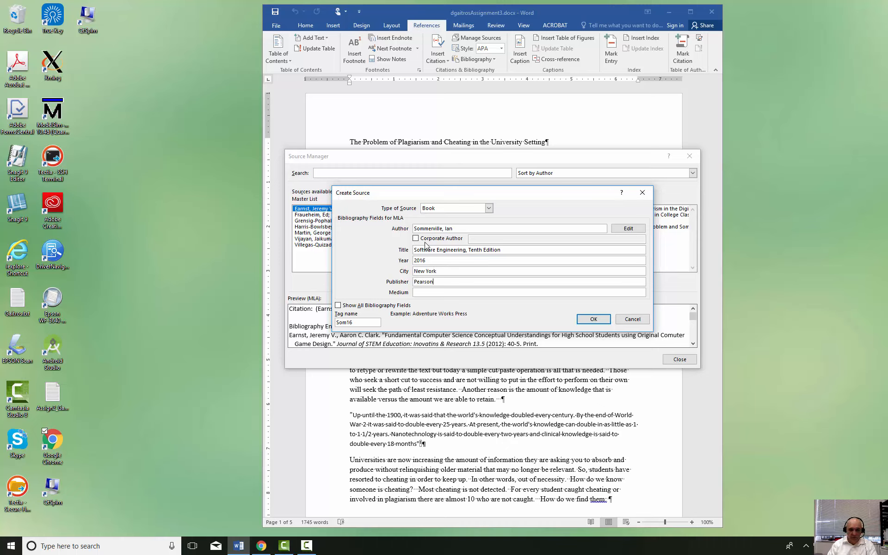
key(Tab)
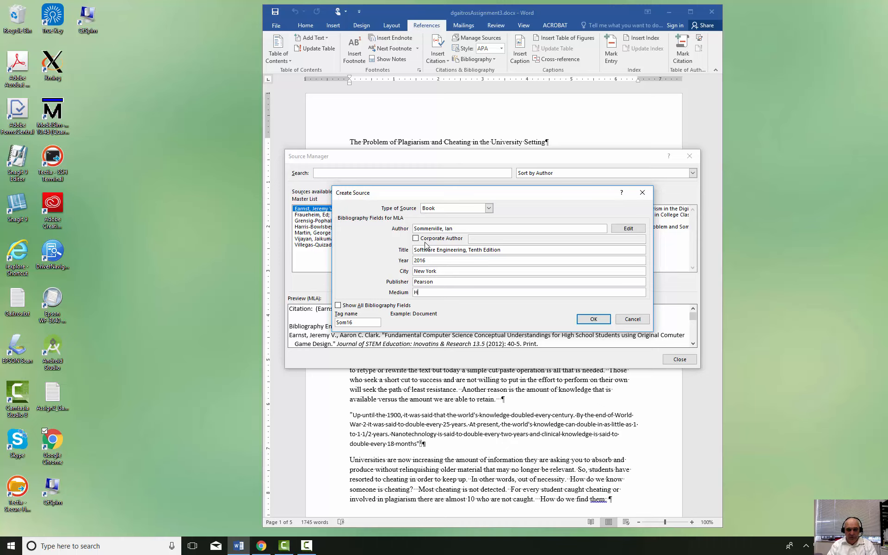
text(Hard )
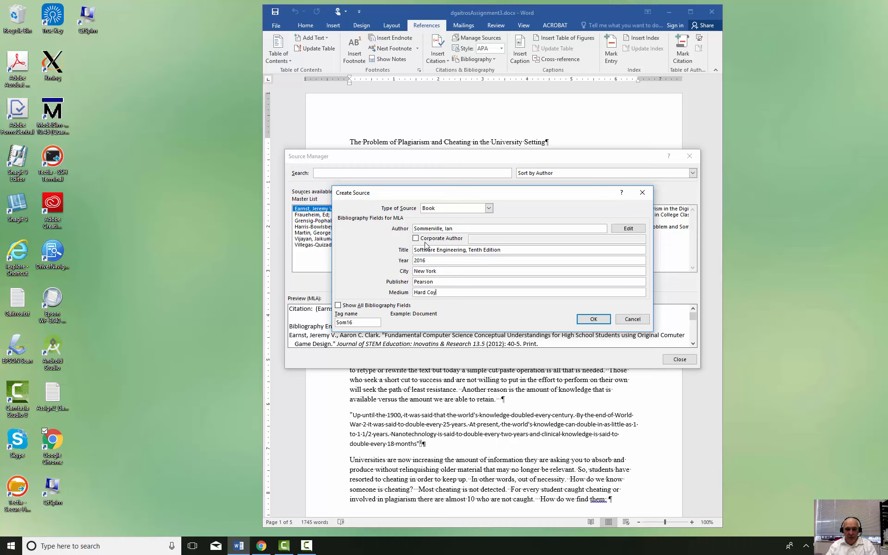
text(Copy)
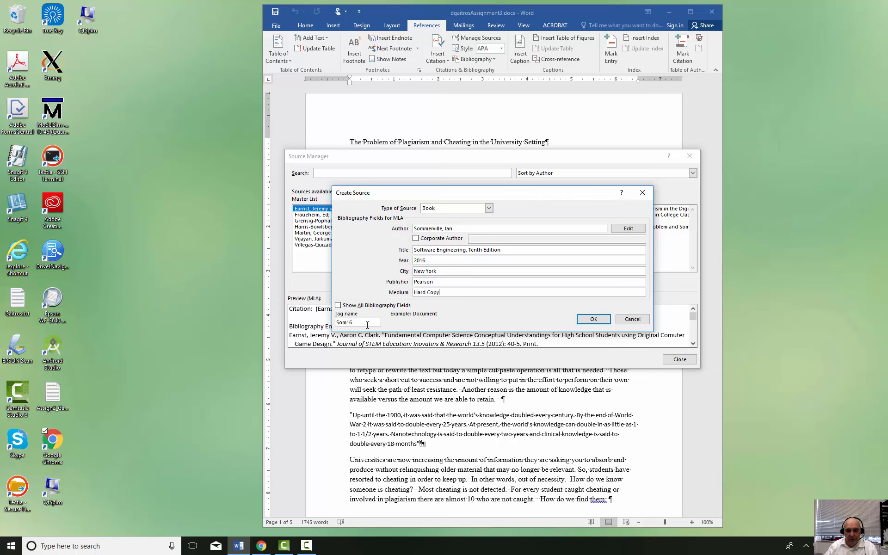
Show all bibliography fields, enter the comment "Primary Source" and save the new book source.
drag(518, 191, 501, 176)
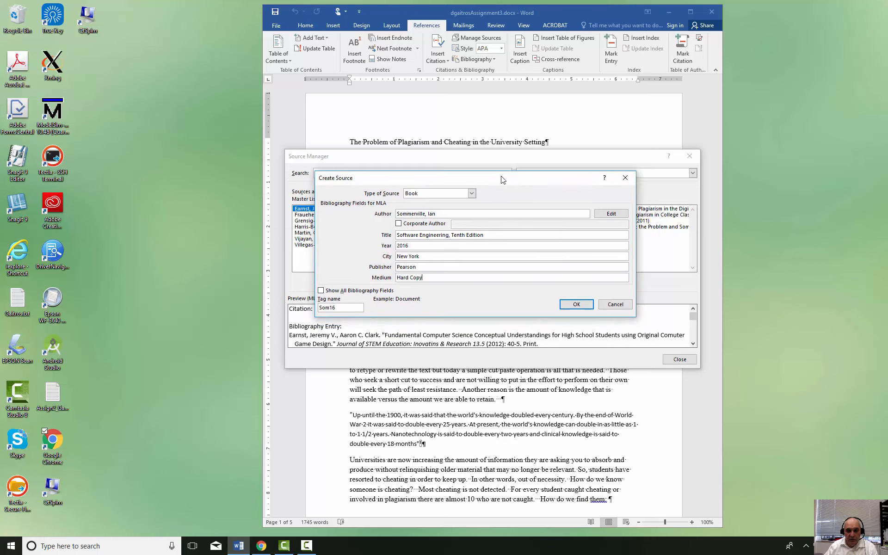
click(321, 291)
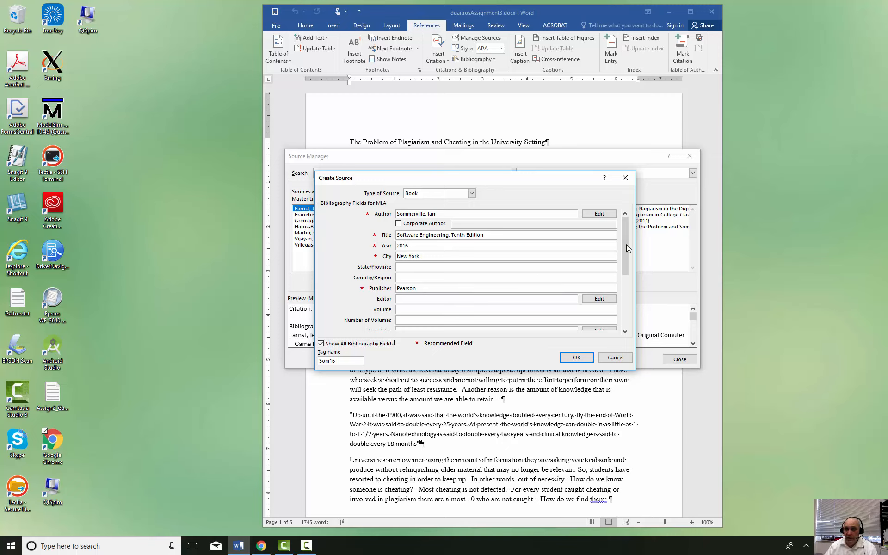
drag(625, 248, 626, 265)
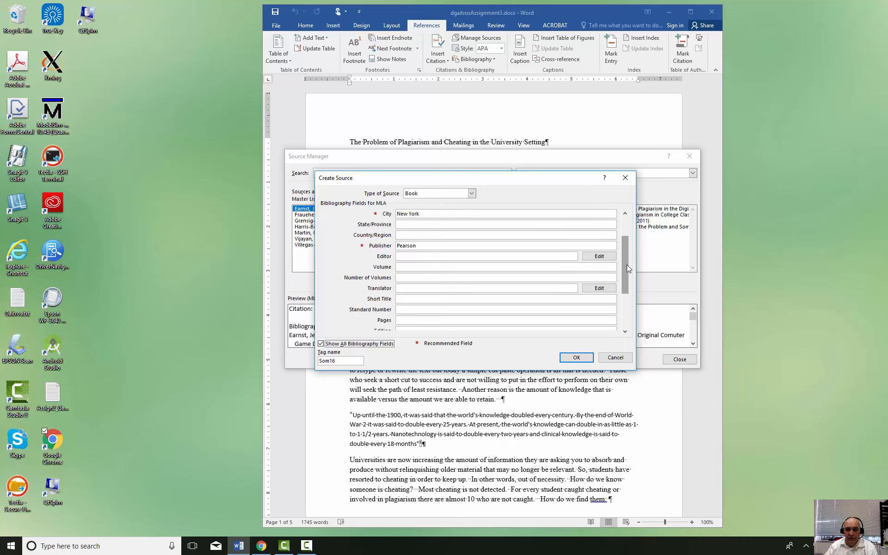
scroll(628, 270, down, 1)
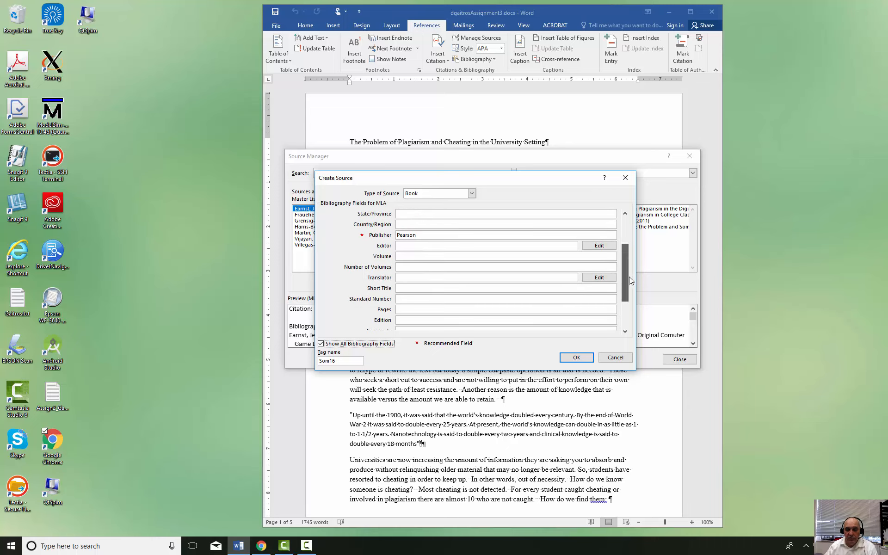
scroll(629, 277, down, 2)
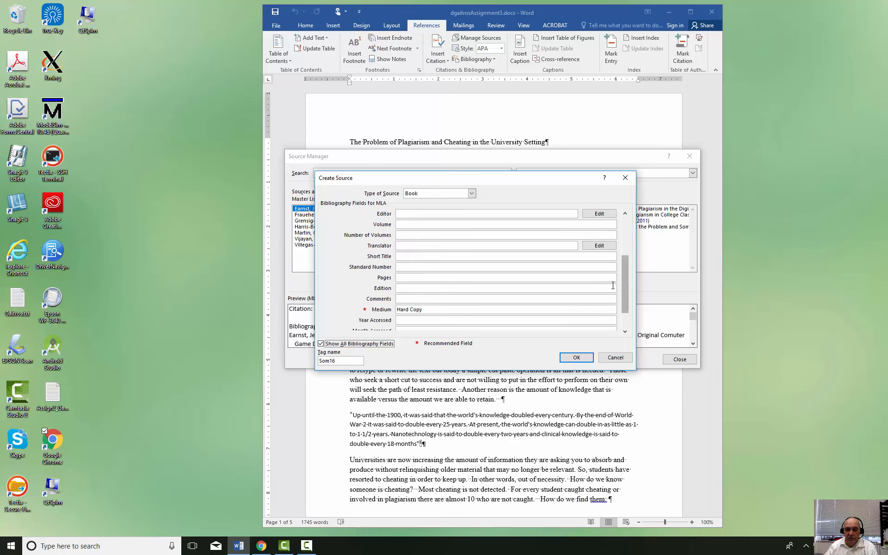
click(425, 299)
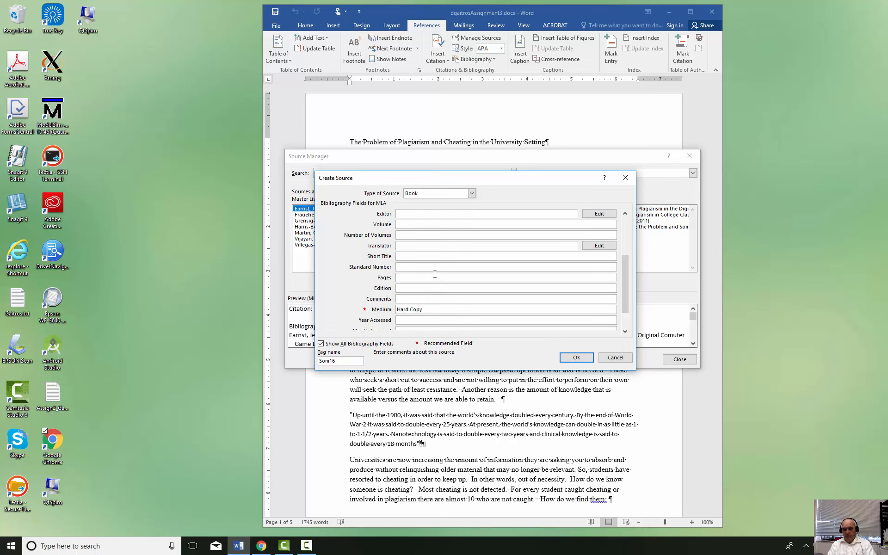
text(Primary Sour)
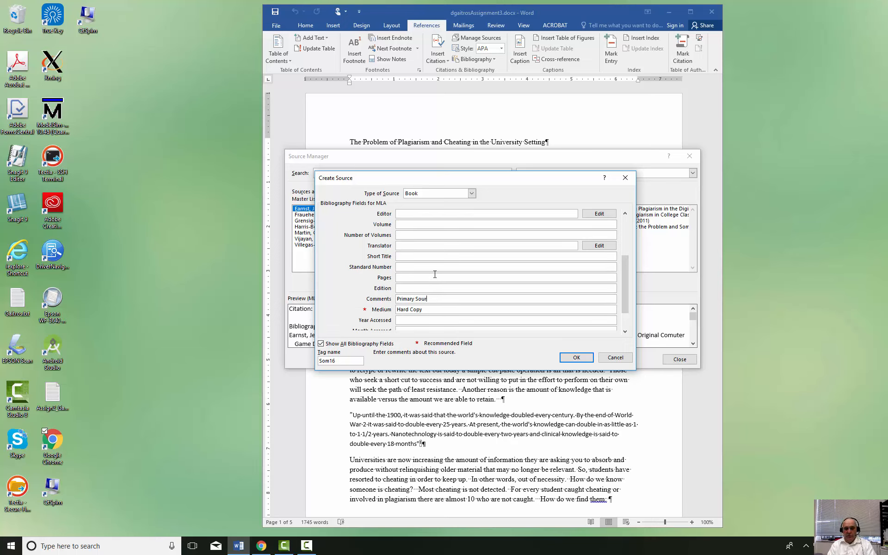
text(ce)
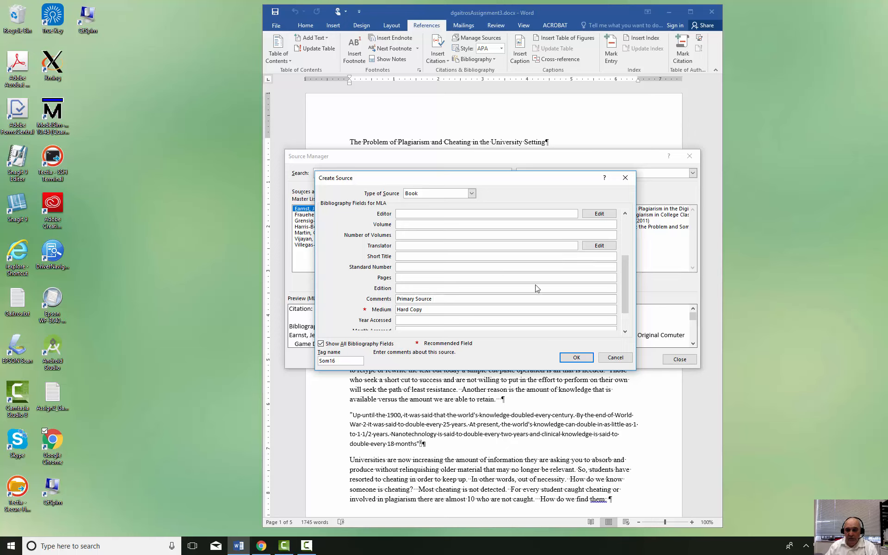
drag(626, 293, 625, 312)
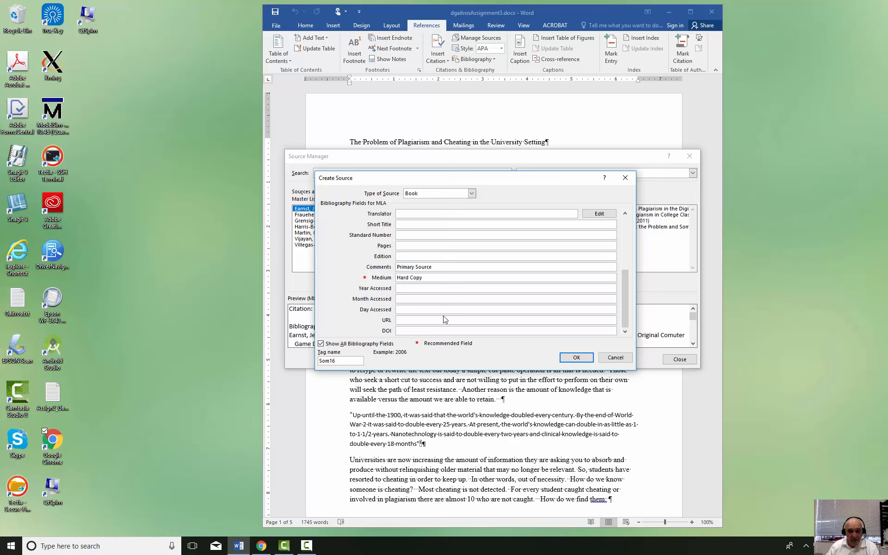
click(576, 357)
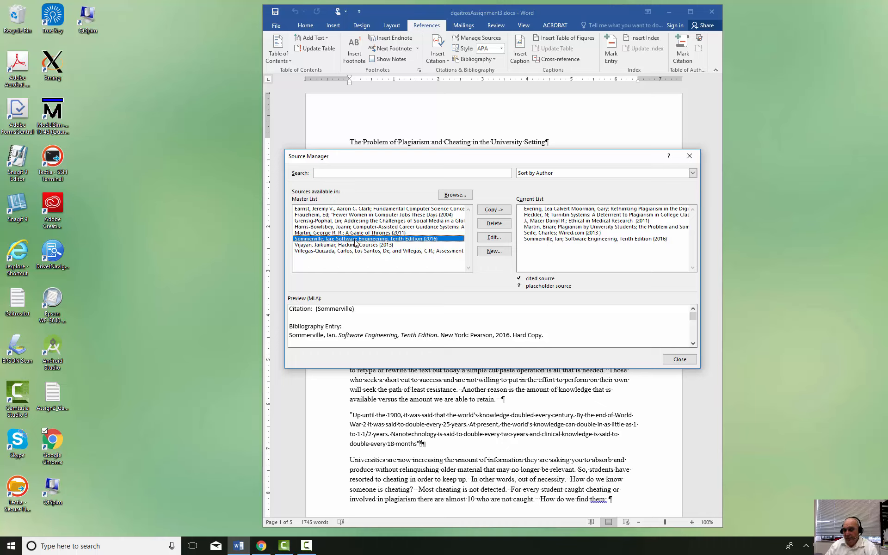
Review the saved details and tag name of the Software Engineering source in the current list.
click(550, 239)
click(493, 237)
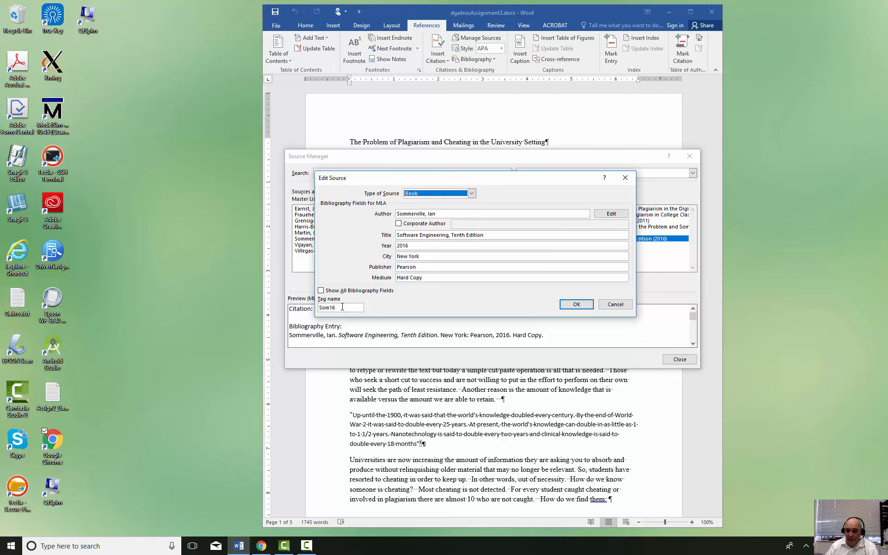
click(576, 304)
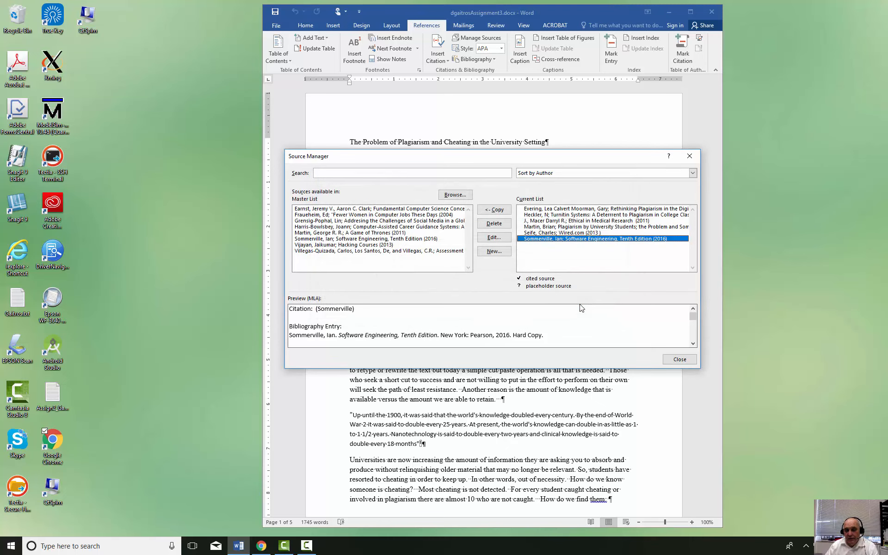
Close the Source Manager and set the document's citation style to MLA Seventh Edition.
click(501, 49)
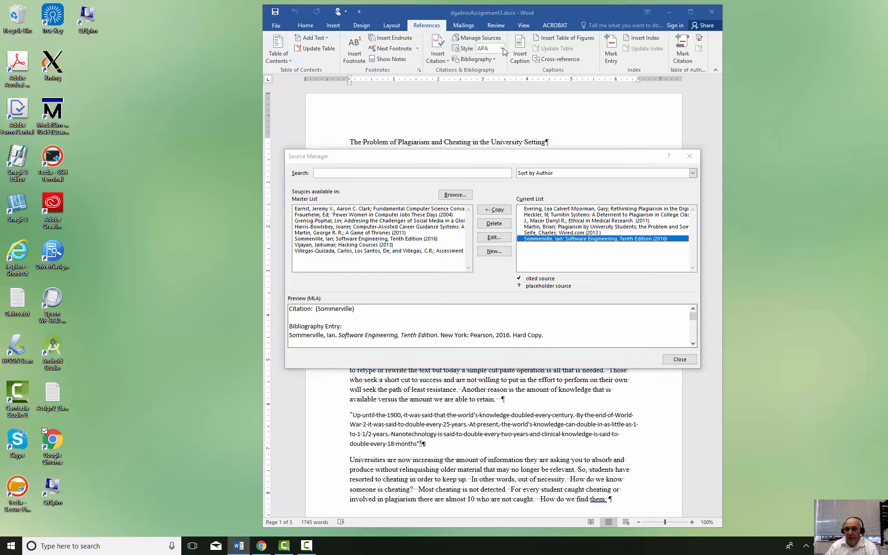
click(679, 359)
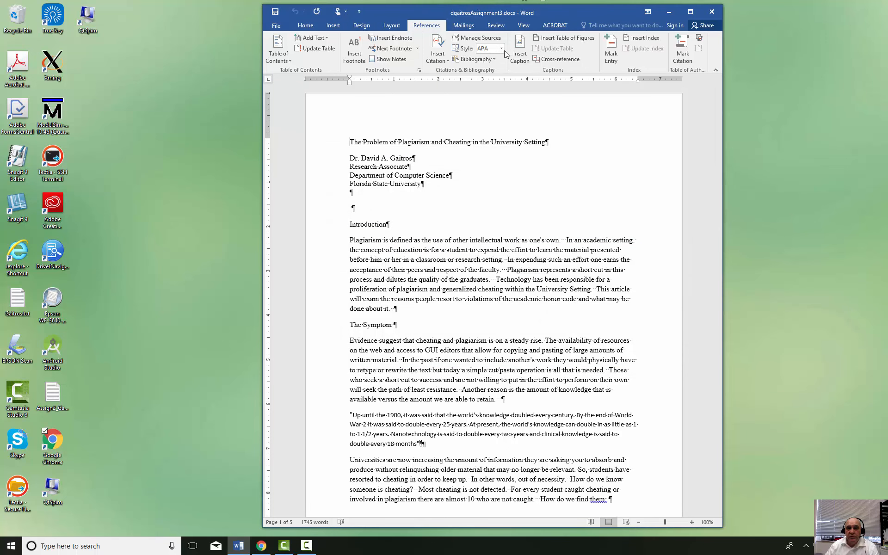
click(503, 49)
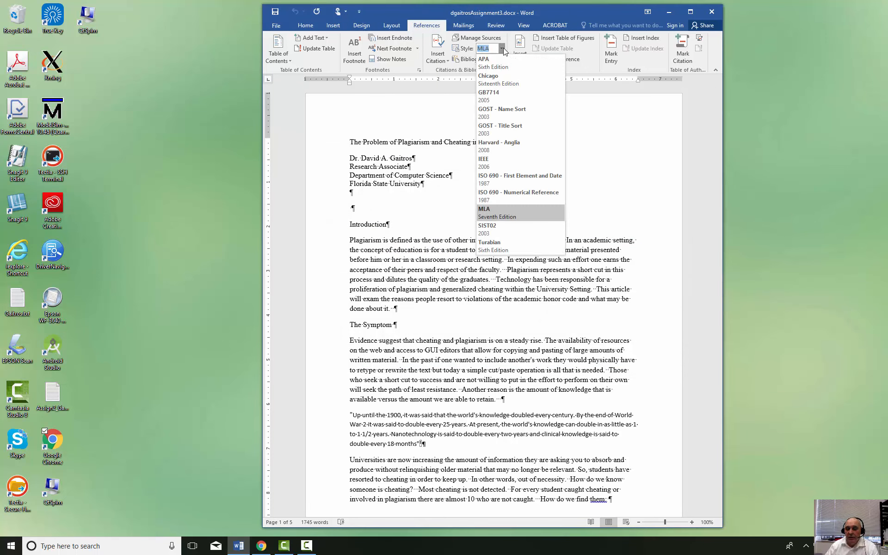
click(493, 215)
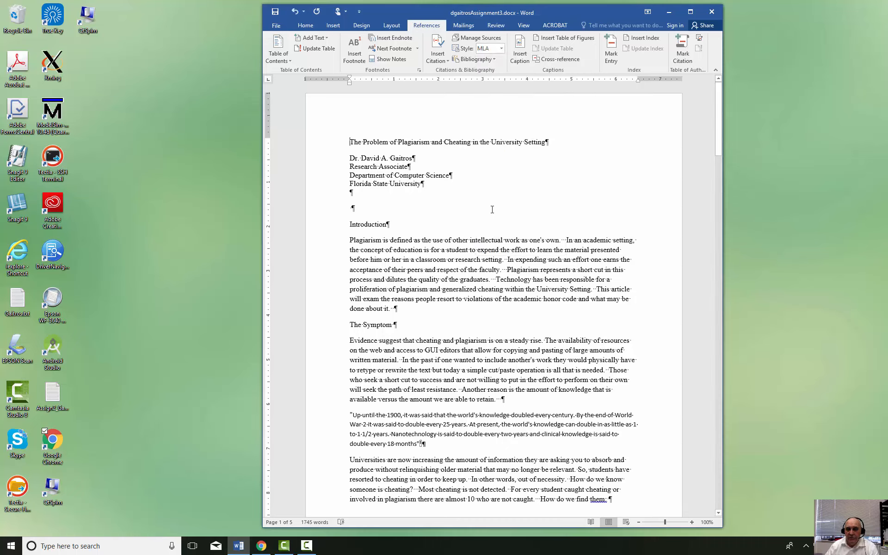
click(501, 48)
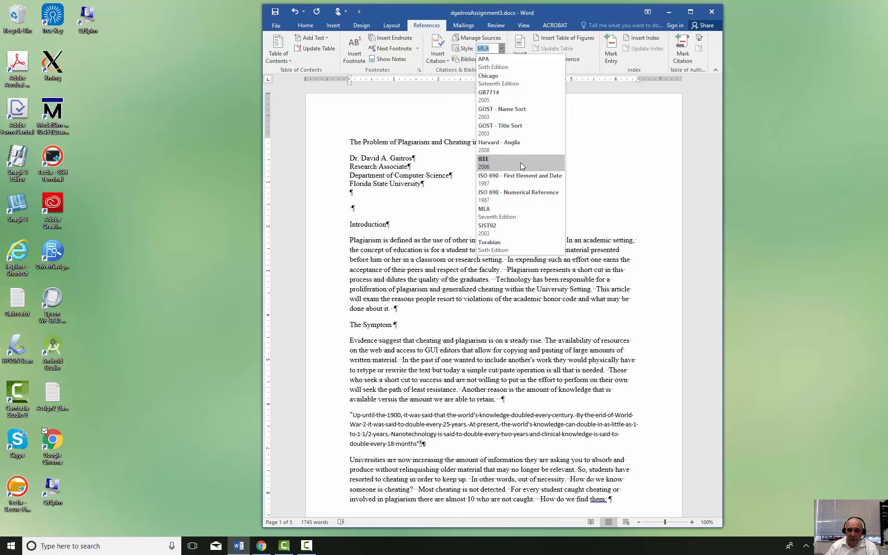
click(492, 216)
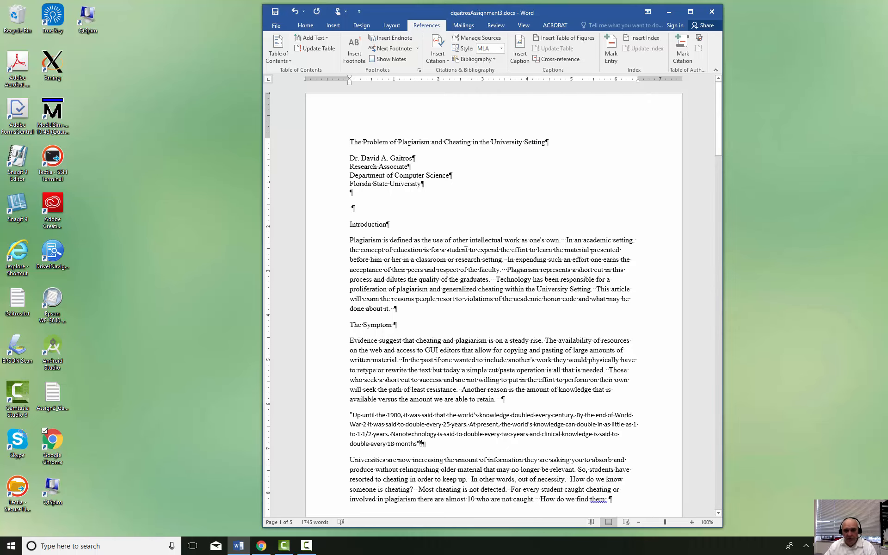
Cite Ethical in Medical Research at the end of the Dishonesty paragraph and Software Engineering, Tenth Edition at the end of the As a Short Cut paragraph.
scroll(464, 242, down, 4)
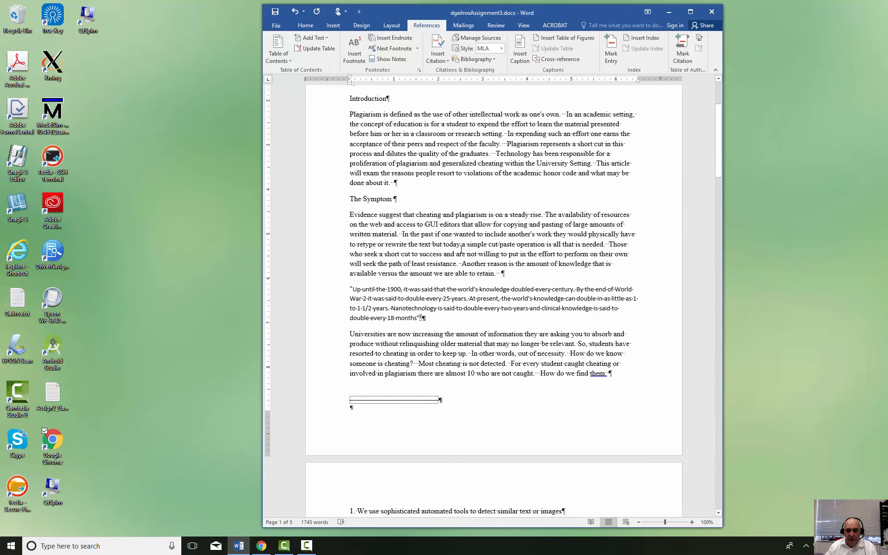
scroll(424, 348, down, 8)
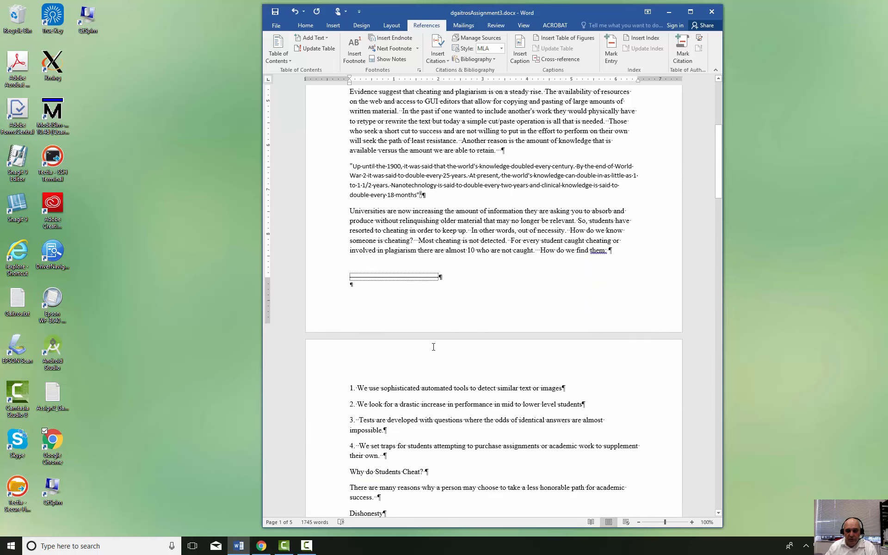
scroll(434, 347, down, 3)
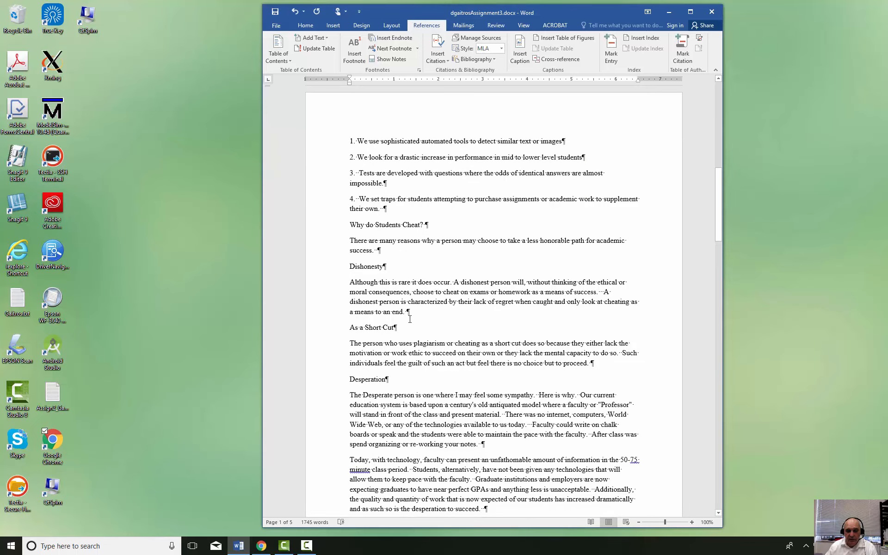
click(405, 313)
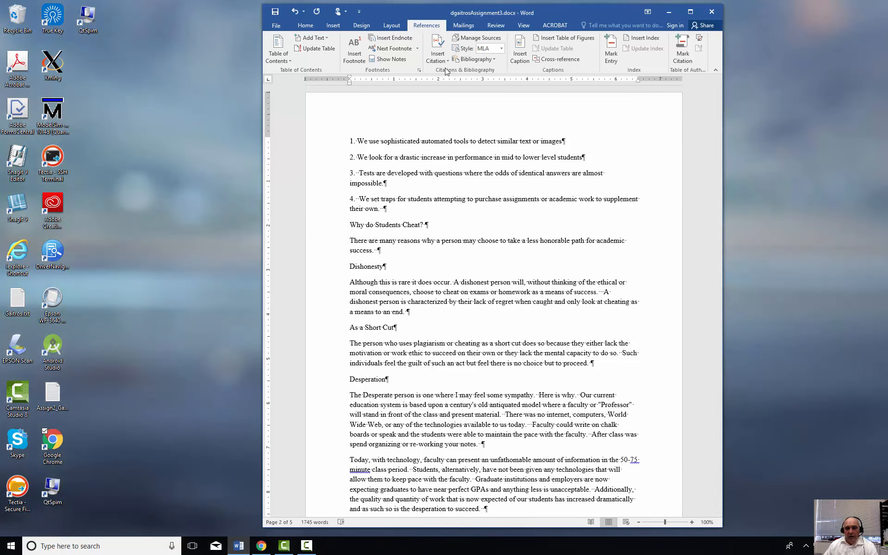
click(448, 61)
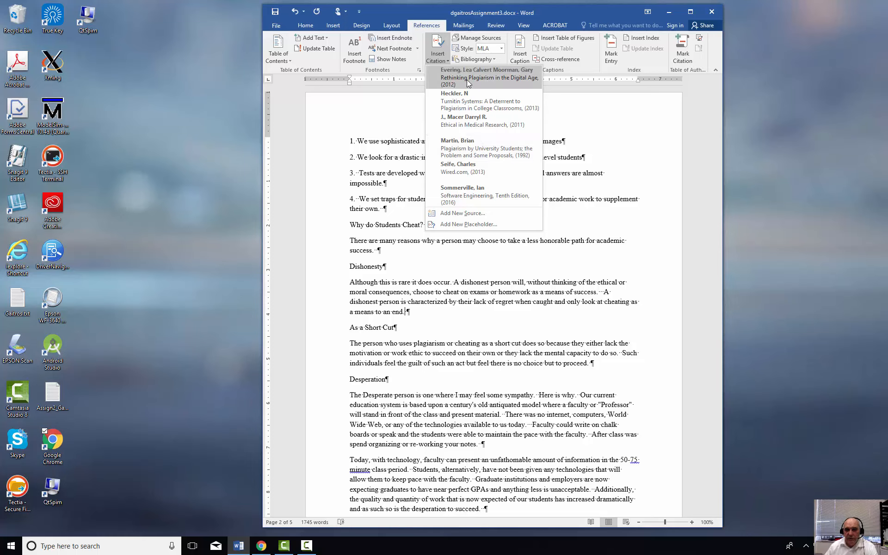
click(459, 121)
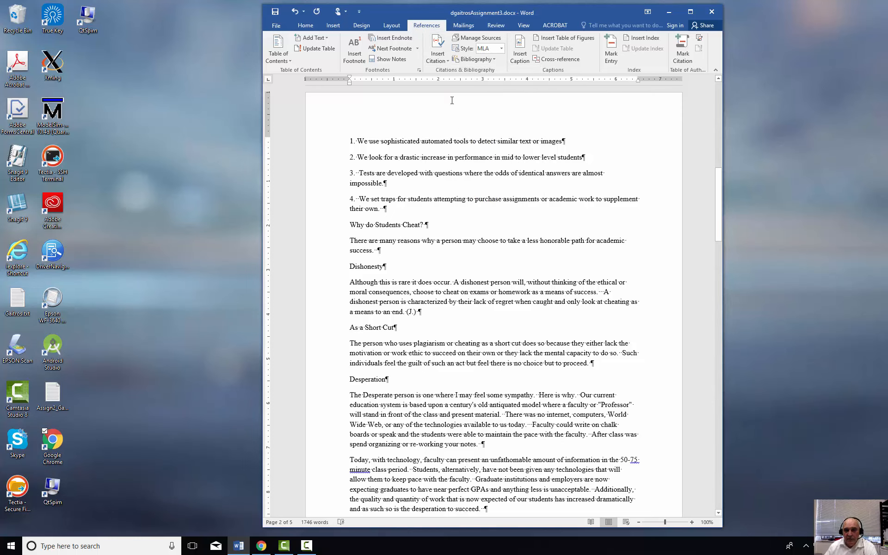
click(447, 62)
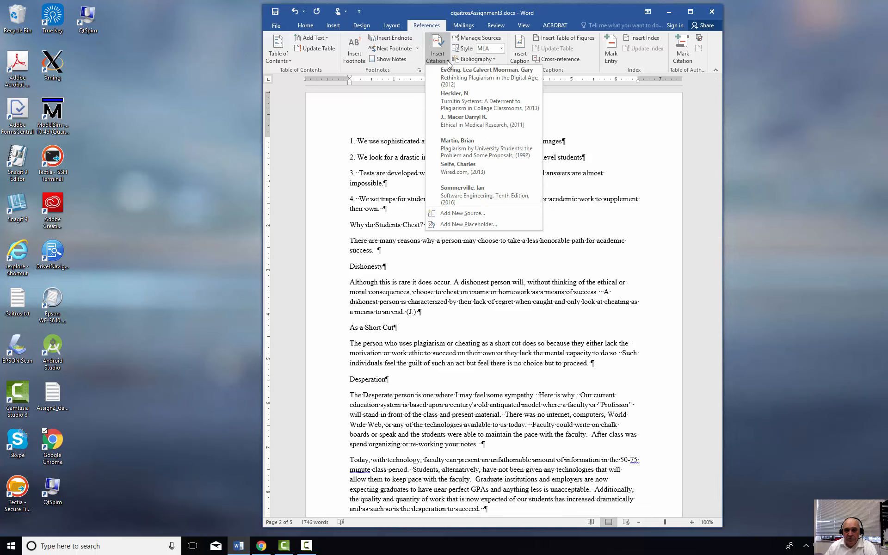
click(465, 199)
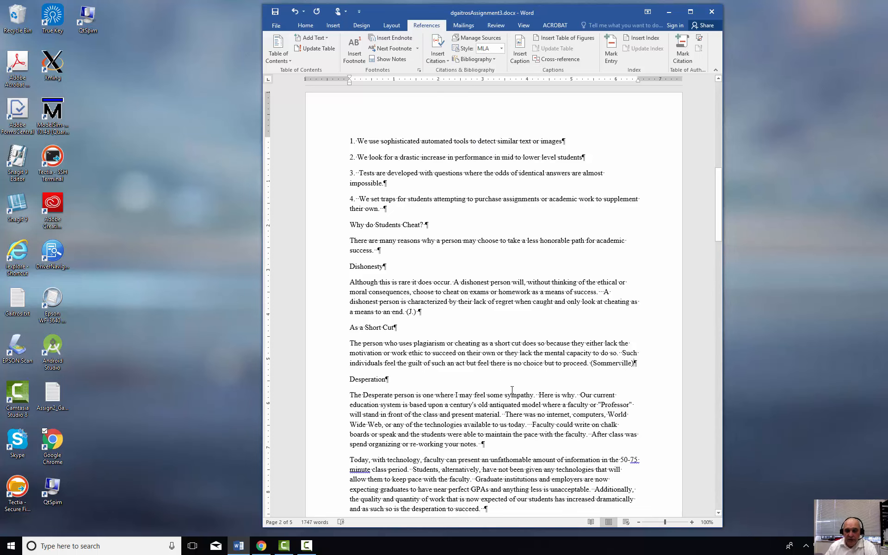
Switch the document's citation style to APA and check in the Source Manager which current sources are marked as cited.
scroll(476, 327, down, 1)
scroll(478, 387, down, 1)
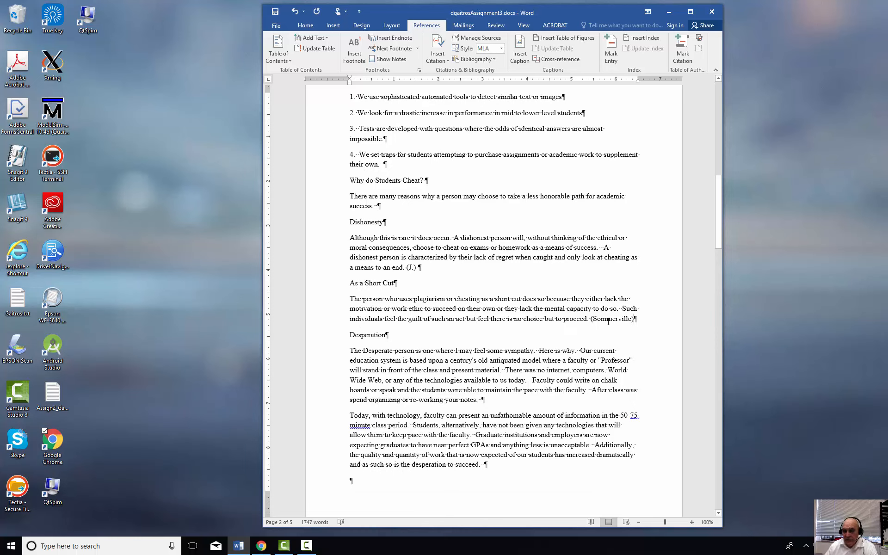
click(502, 48)
click(498, 60)
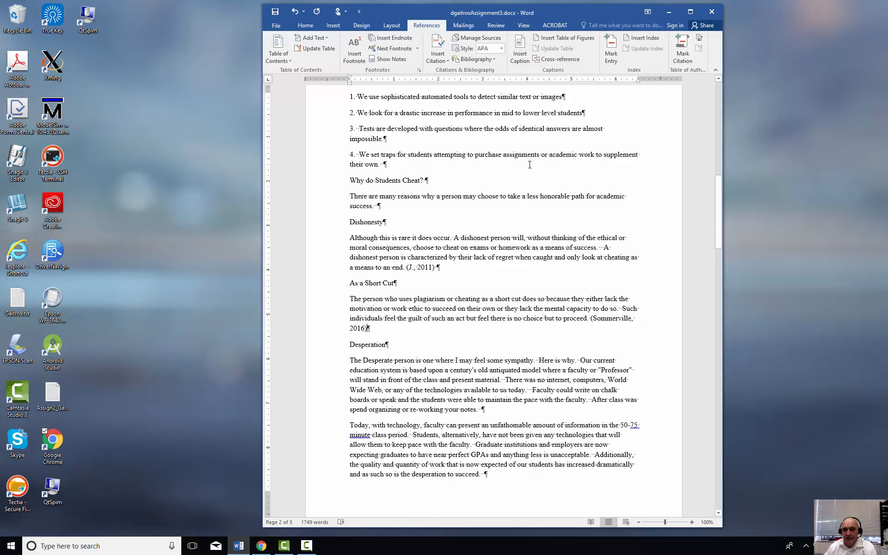
click(493, 41)
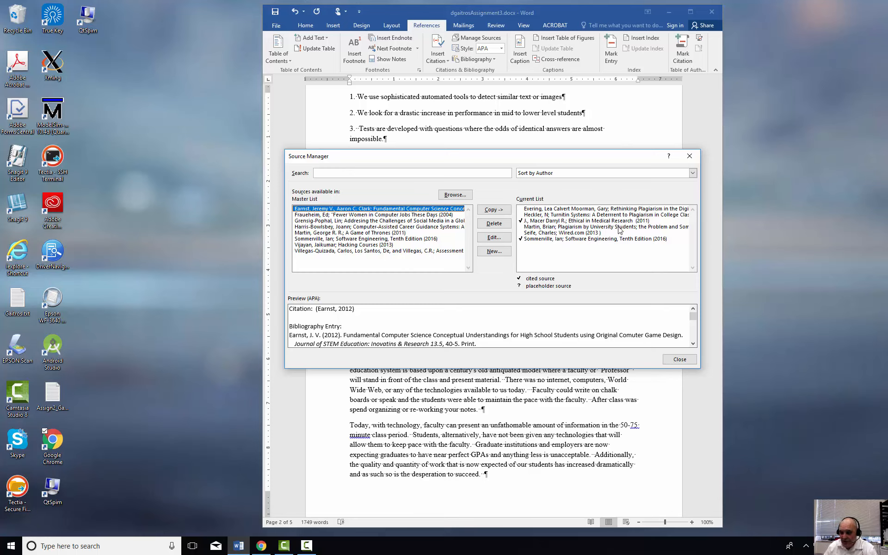
click(680, 360)
Add an empty paragraph after the closing text of the A sense of proportion section and insert a page break there.
scroll(619, 305, down, 1)
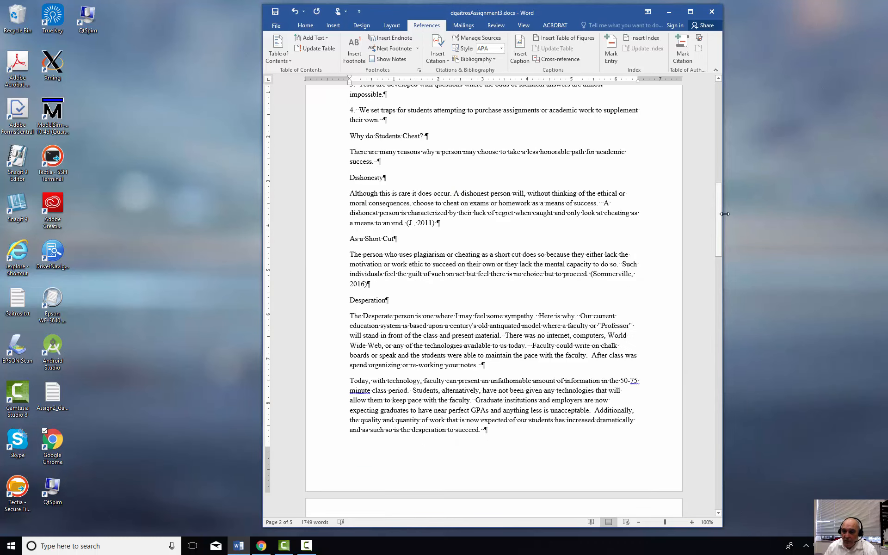
drag(716, 219, 743, 490)
click(516, 253)
key(Return)
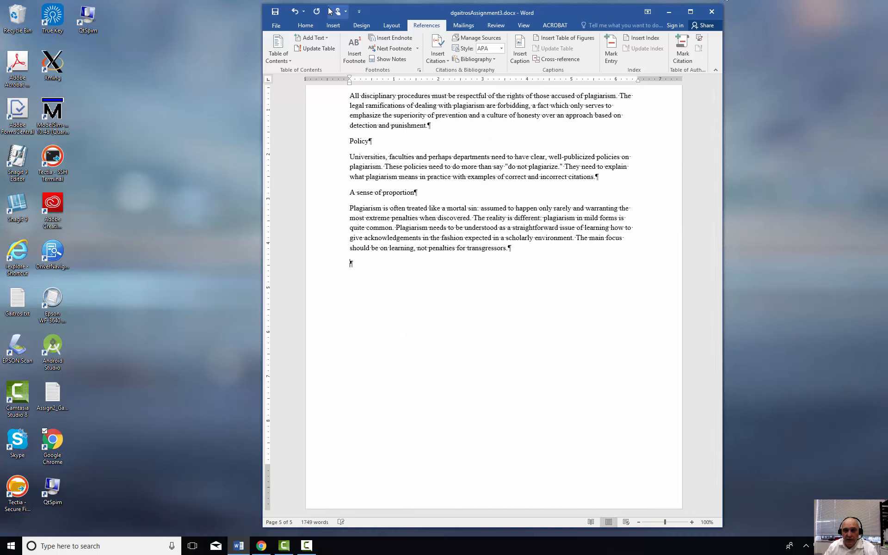
click(309, 27)
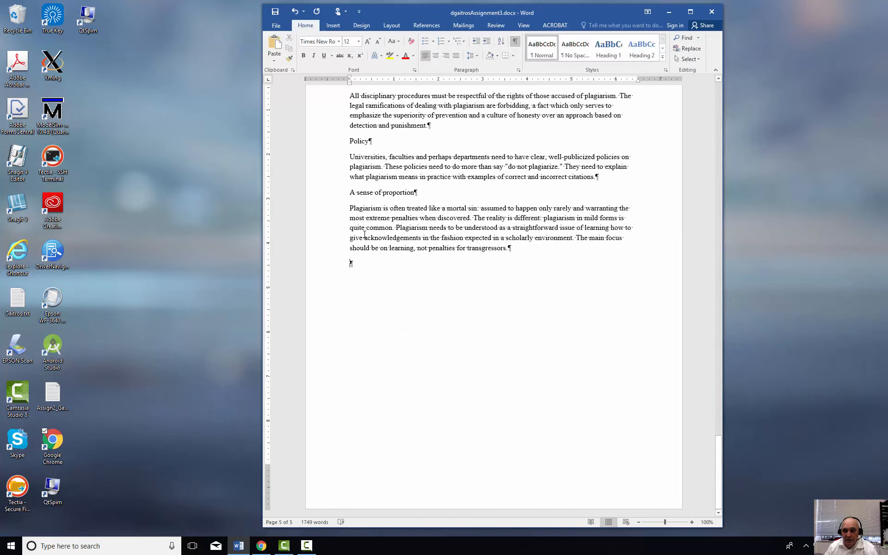
click(332, 26)
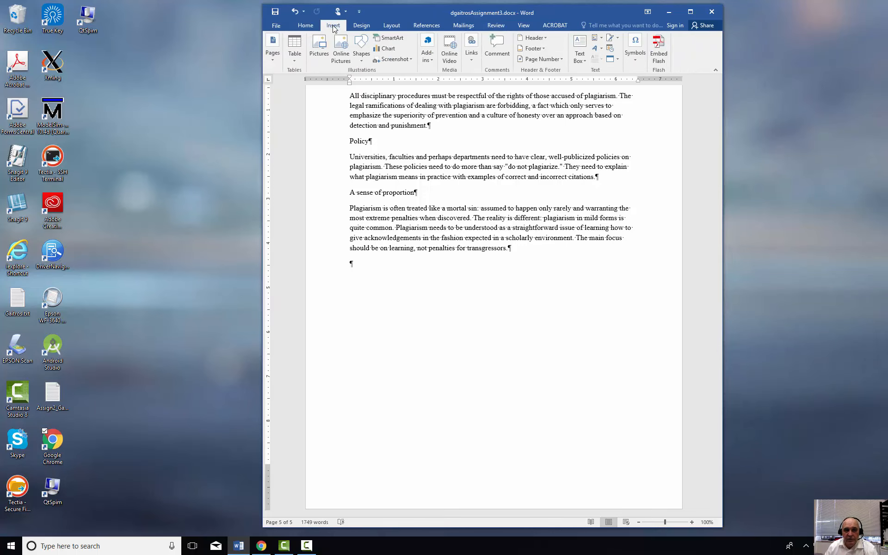
click(272, 61)
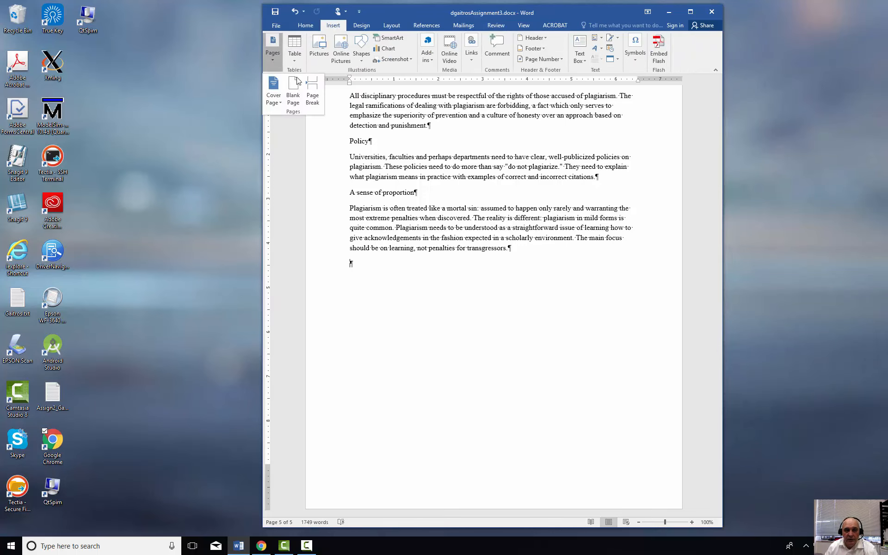
click(311, 91)
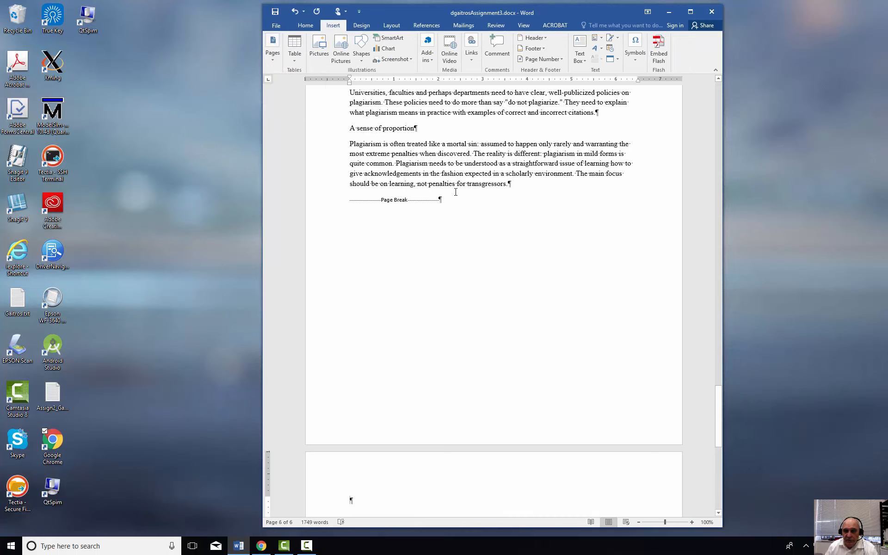
Insert the built-in Bibliography with its heading on the new last page.
click(426, 27)
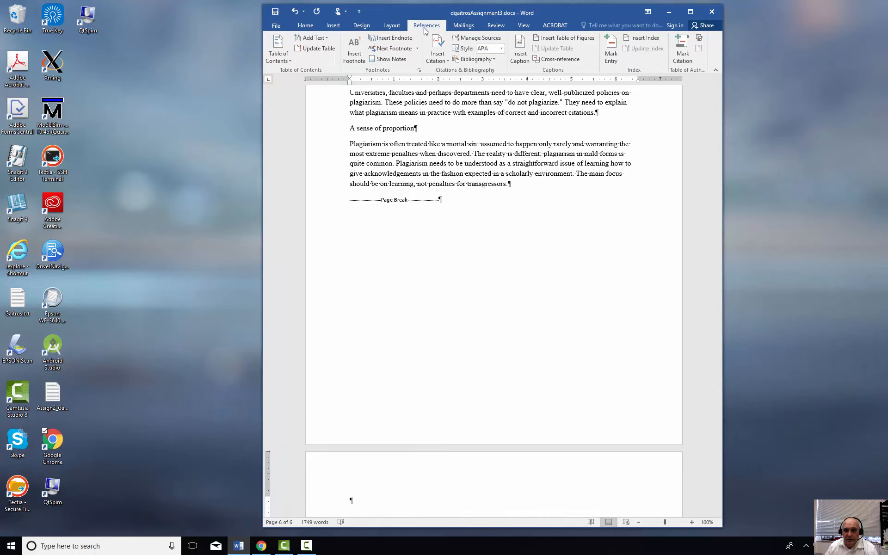
click(494, 61)
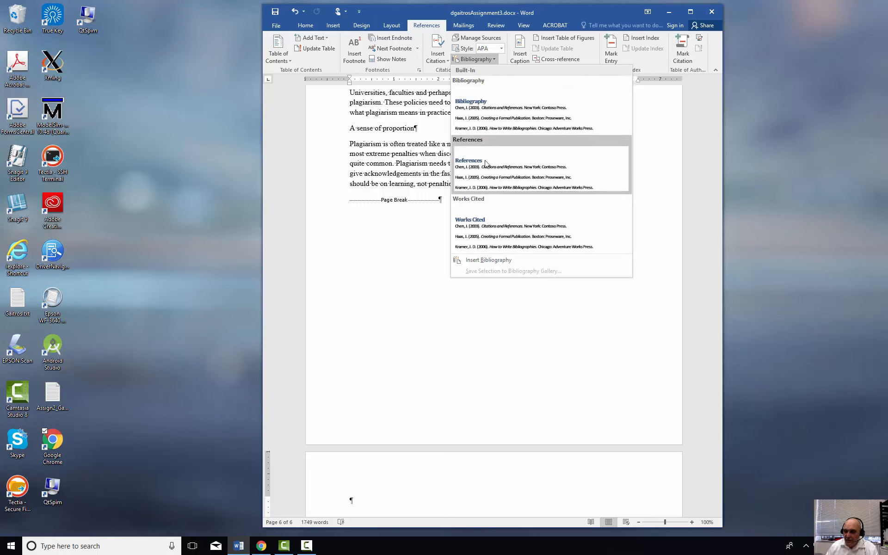
click(479, 122)
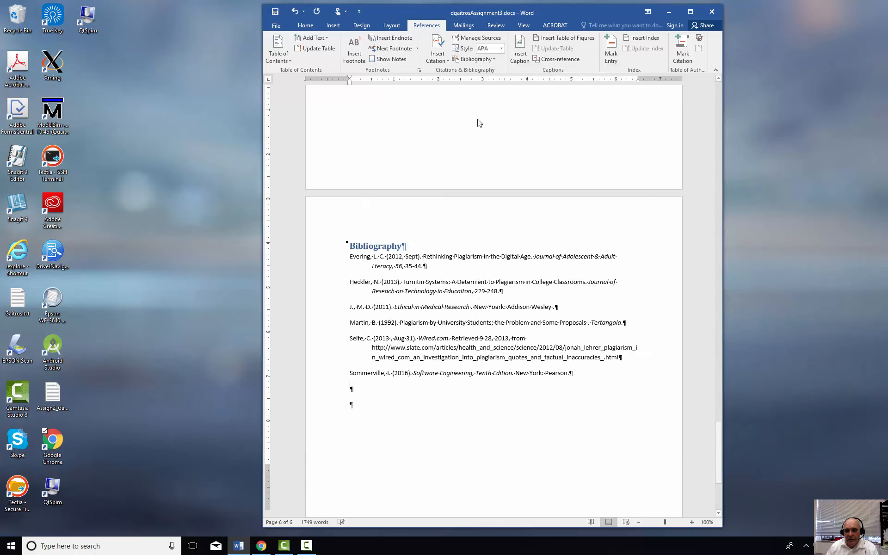
Examine the inserted bibliography block and select its list of entries.
scroll(453, 192, up, 2)
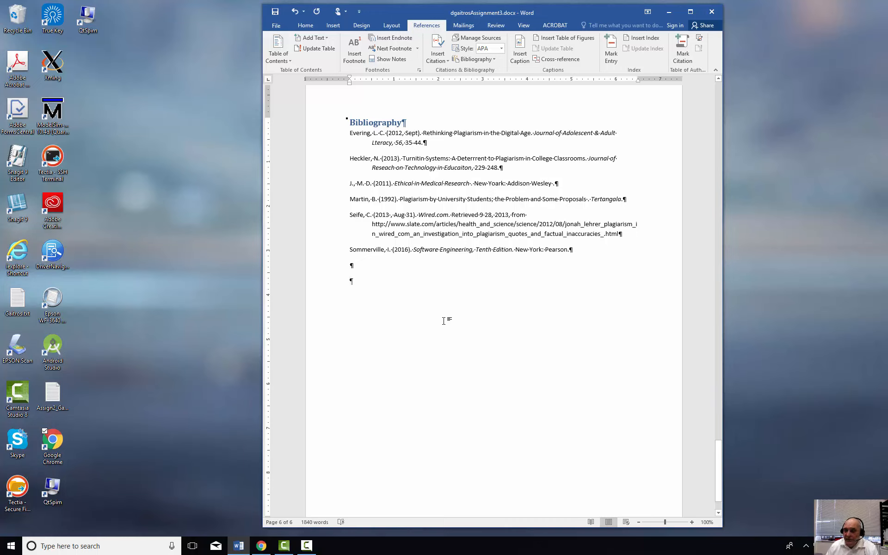
click(428, 120)
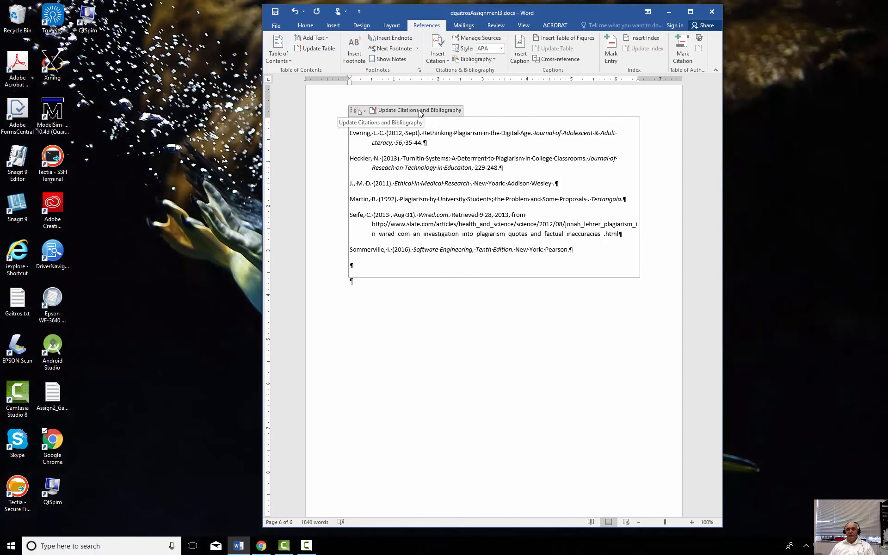
click(436, 170)
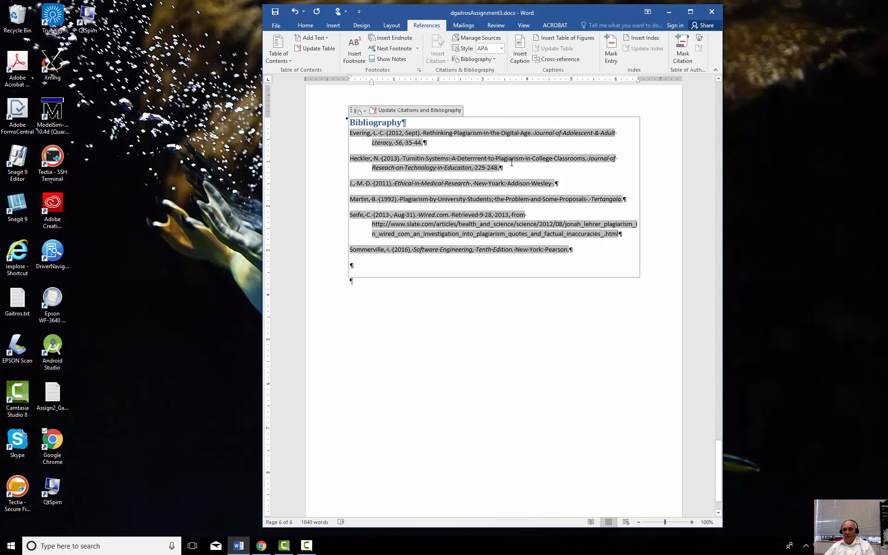